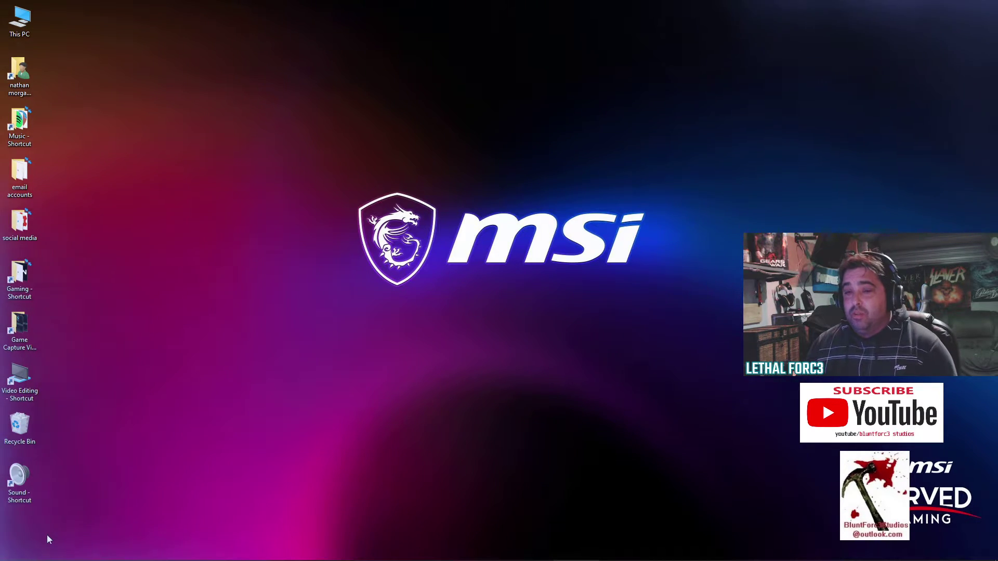
# - Open This PC from the desktop and maximise it to show all seven drives
pyautogui.doubleClick(18, 28)
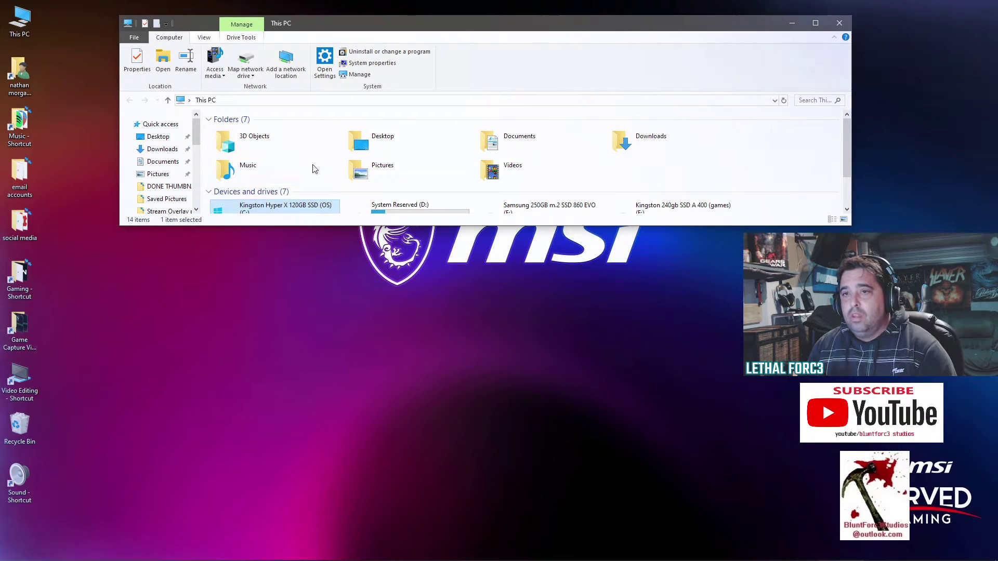
pyautogui.click(12, 551)
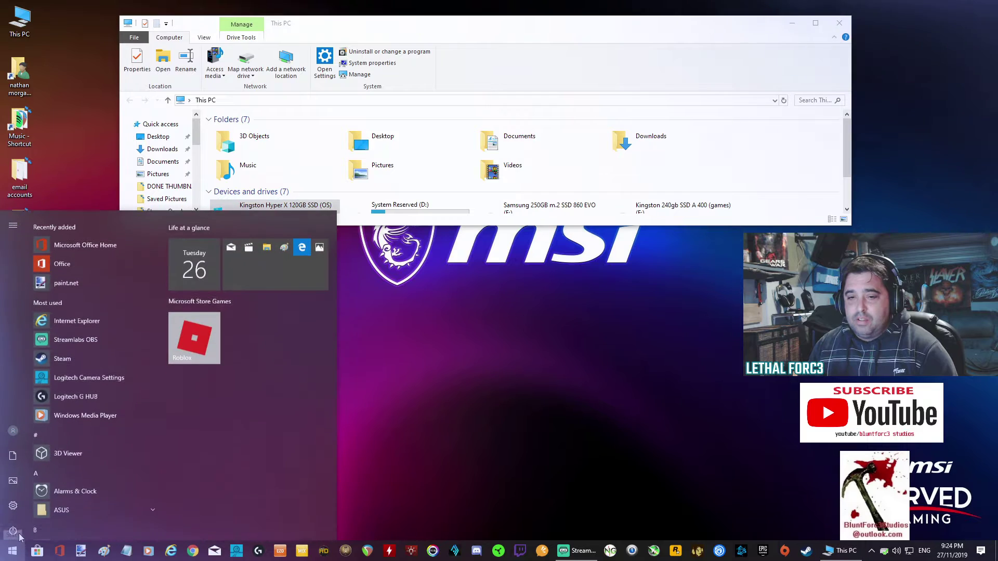
pyautogui.rightClick(13, 551)
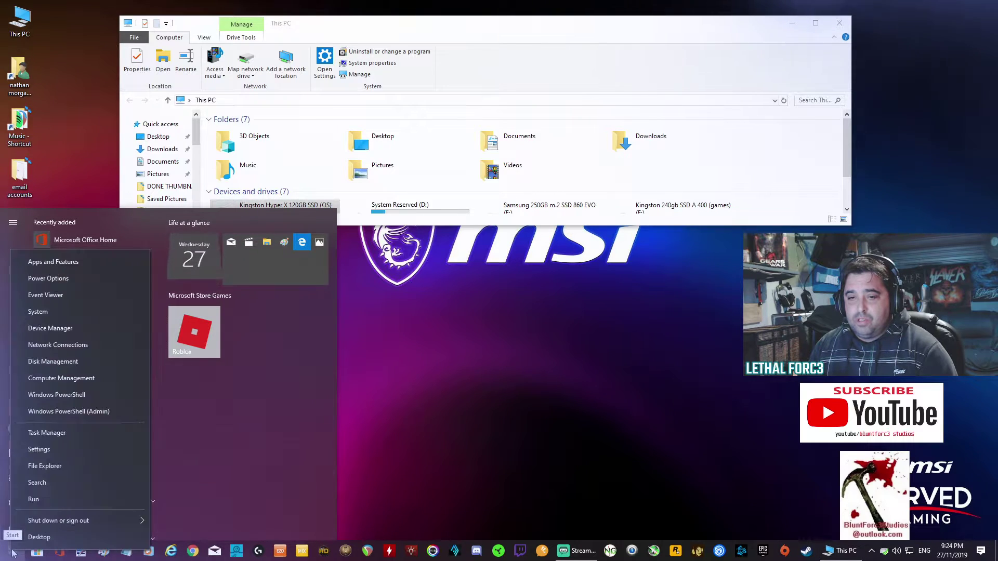
pyautogui.click(59, 483)
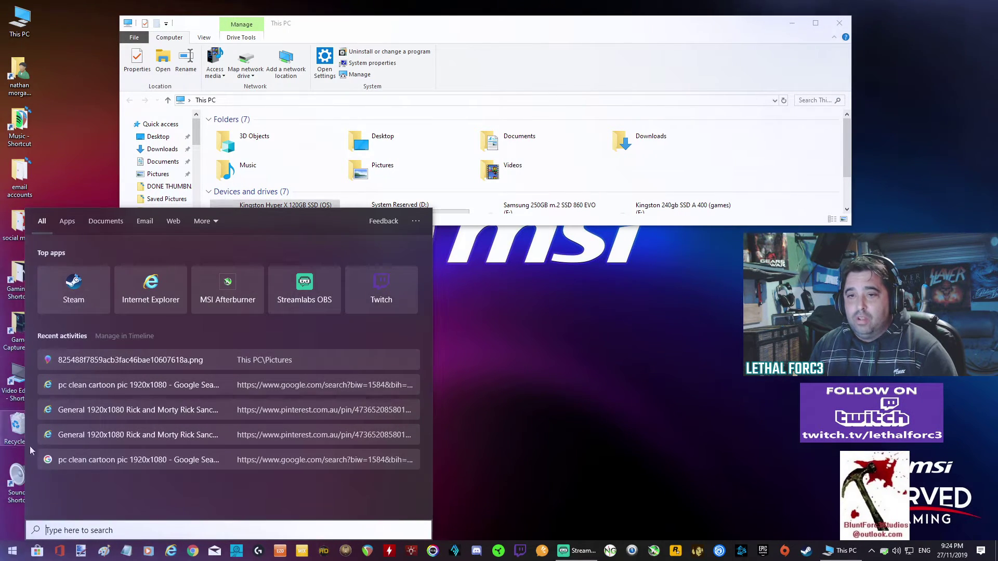
pyautogui.click(602, 338)
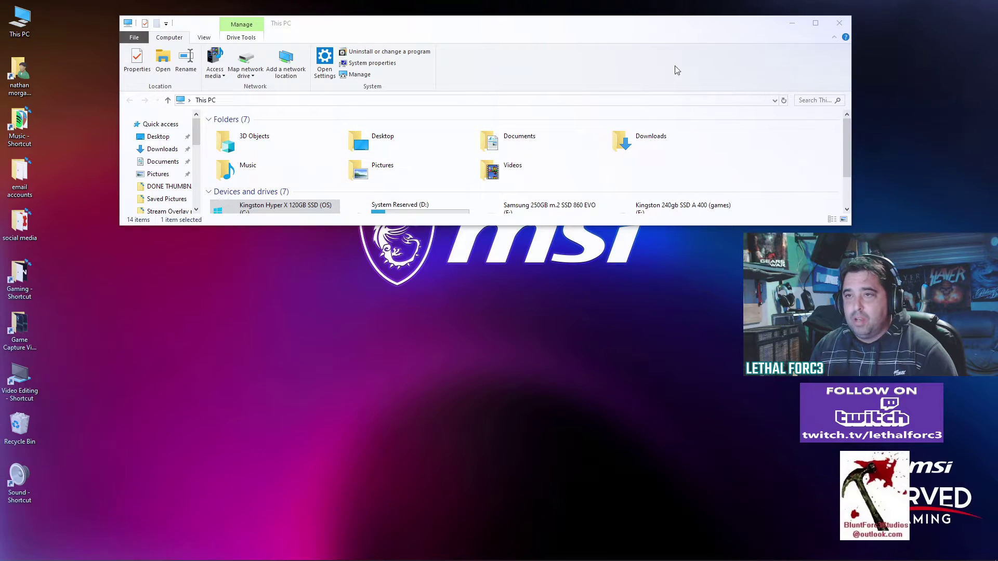
pyautogui.click(815, 22)
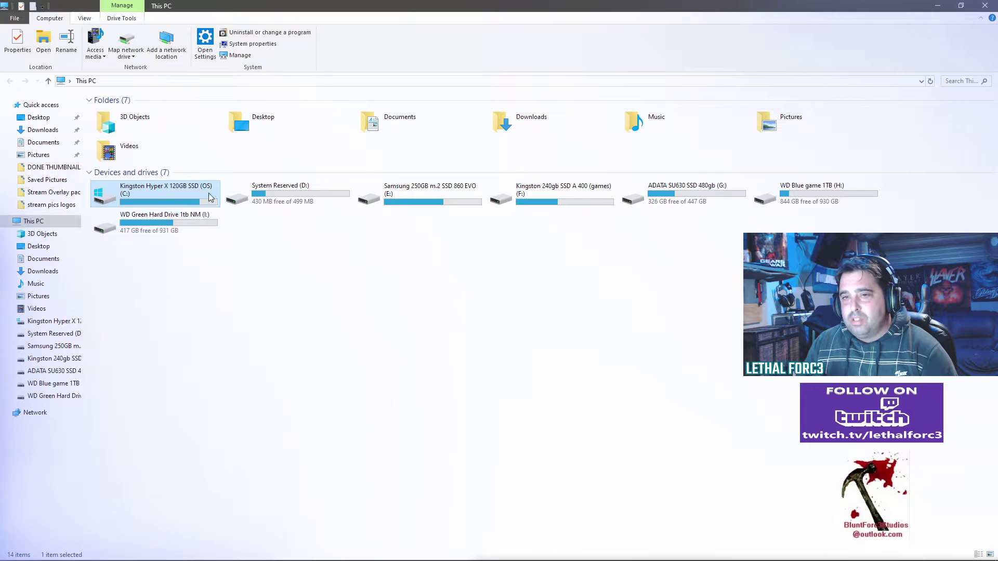
# - Select the Kingston Hyper X 120GB SSD (C:) and open its Properties
pyautogui.press('Right')
pyautogui.press('Right')
pyautogui.press('Right')
pyautogui.press('Right')
pyautogui.press('Right')
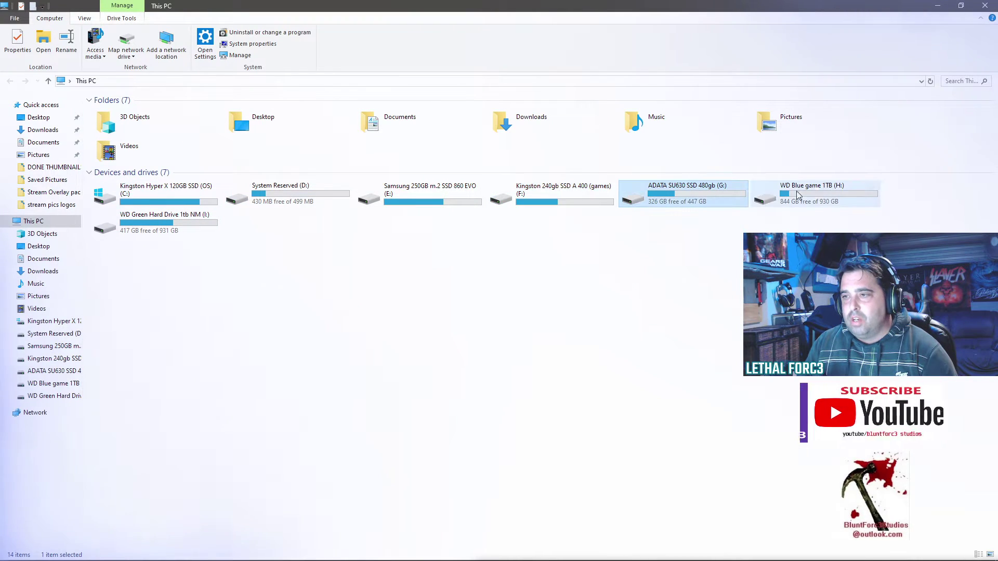
pyautogui.press('Left')
pyautogui.press('Left')
pyautogui.press('Left')
pyautogui.press('Left')
pyautogui.press('Left')
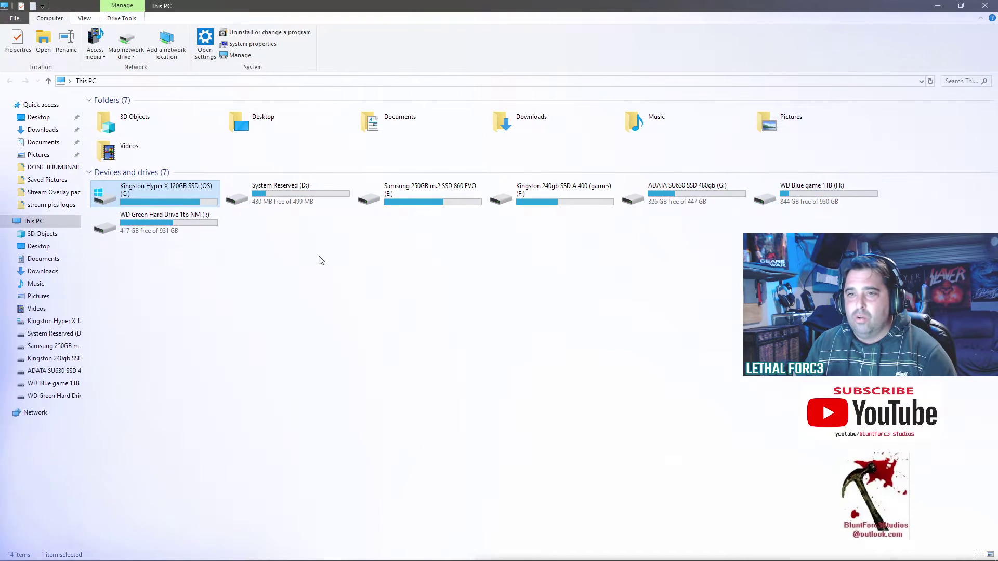
pyautogui.rightClick(184, 198)
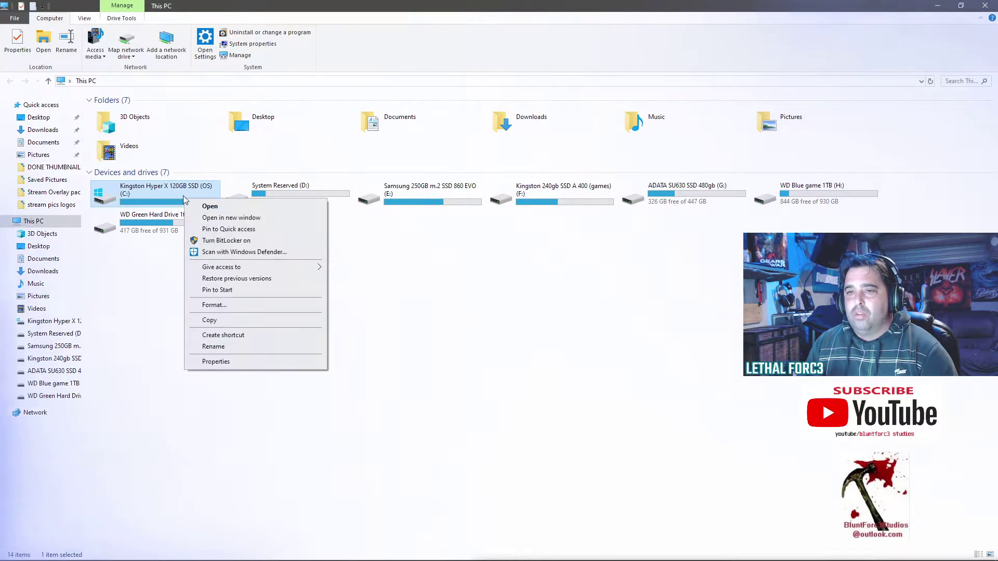
pyautogui.click(242, 364)
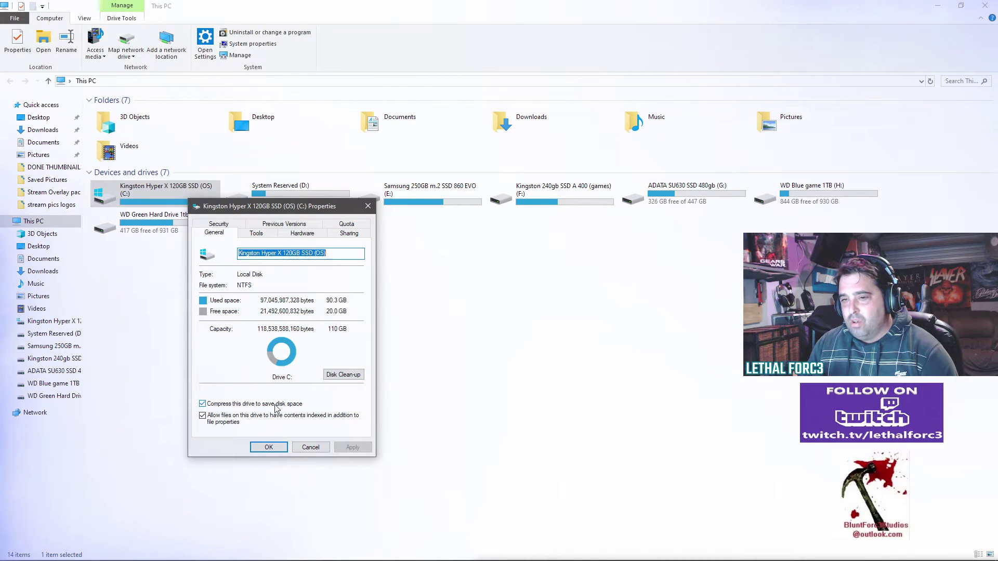
# - Tick 'Compress this drive to save disk space' and start Disk Clean-up for C:
pyautogui.click(202, 405)
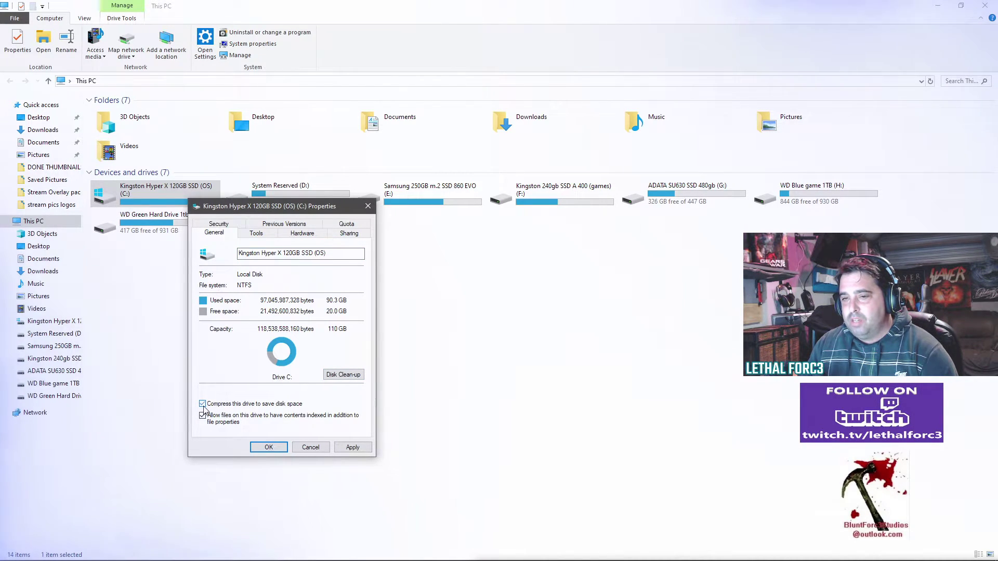
pyautogui.click(348, 375)
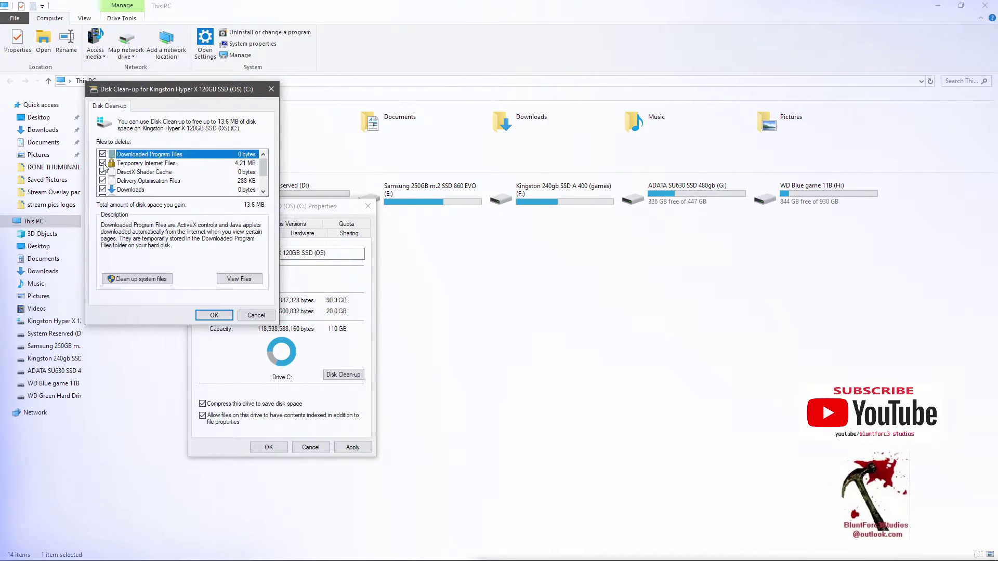
# - Review the files to delete, then rescan C: with system files included (61.2 MB)
pyautogui.scroll(-3, 156, 171)
pyautogui.scroll(3, 202, 177)
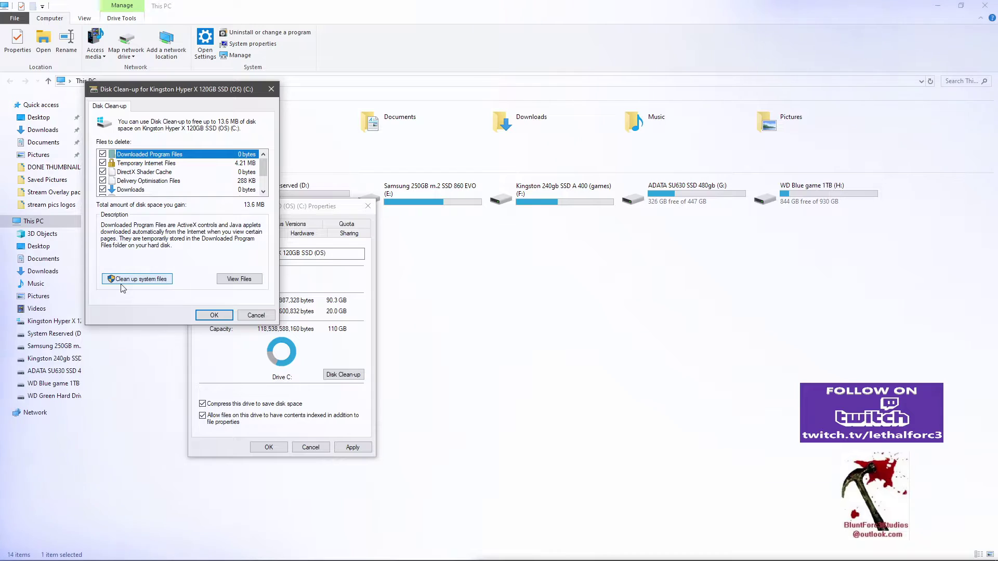
pyautogui.click(148, 283)
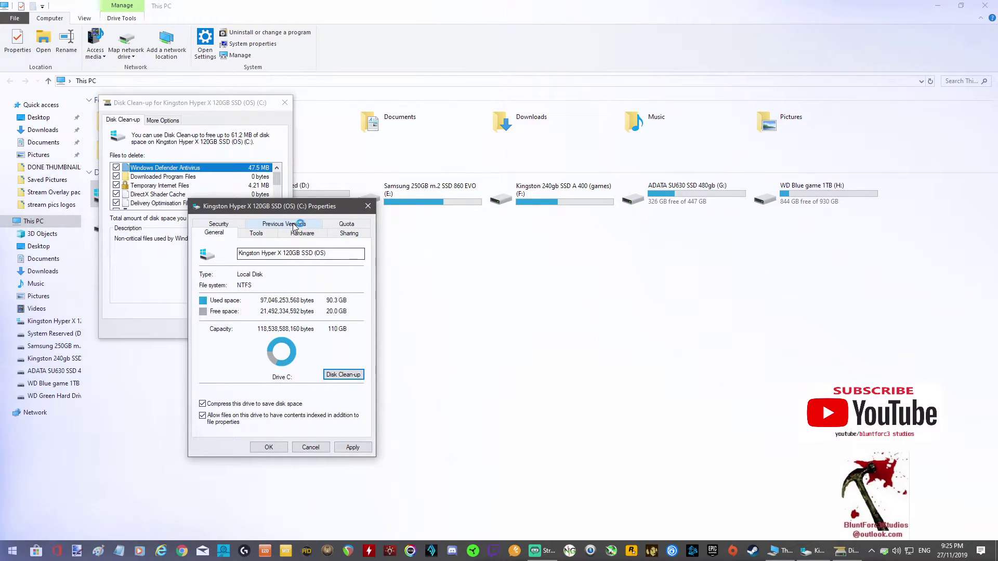
# - Move the Properties dialog aside and permanently delete the 61.2 MB of checked files
pyautogui.moveTo(277, 208); pyautogui.dragTo(401, 225)
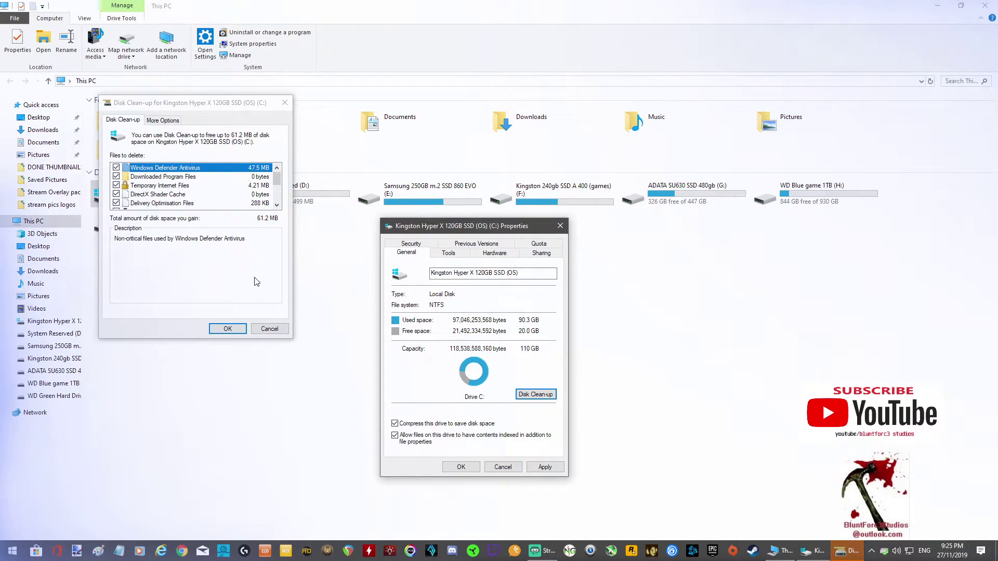
pyautogui.click(227, 329)
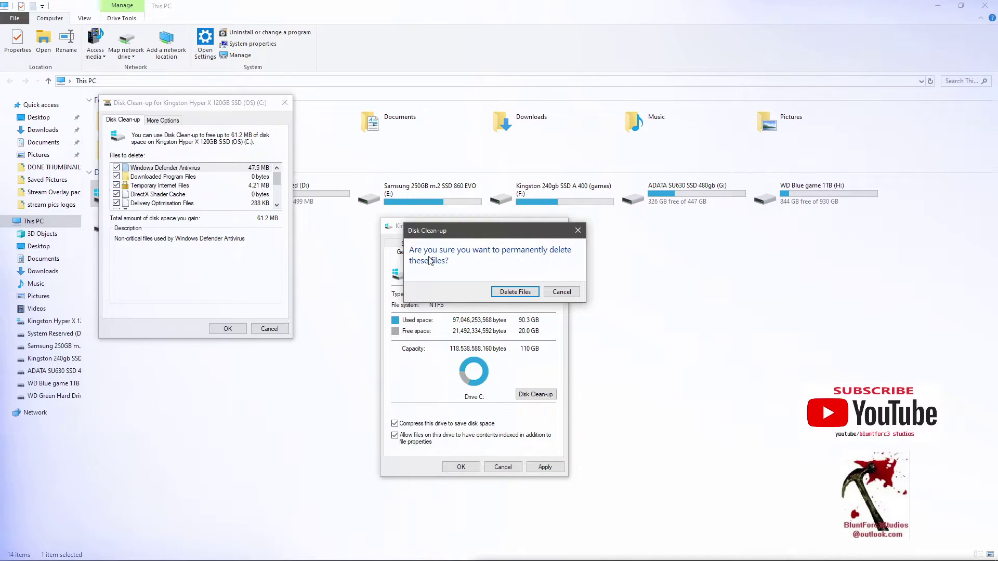
pyautogui.click(515, 292)
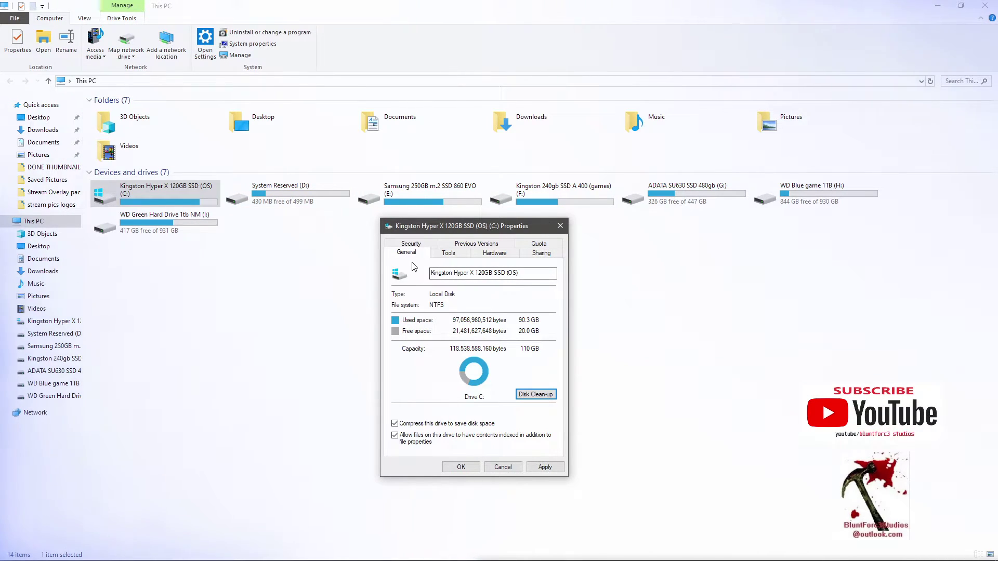
# - Run an error check scan on drive C: from the Tools tab and dismiss the no-errors result
pyautogui.click(446, 255)
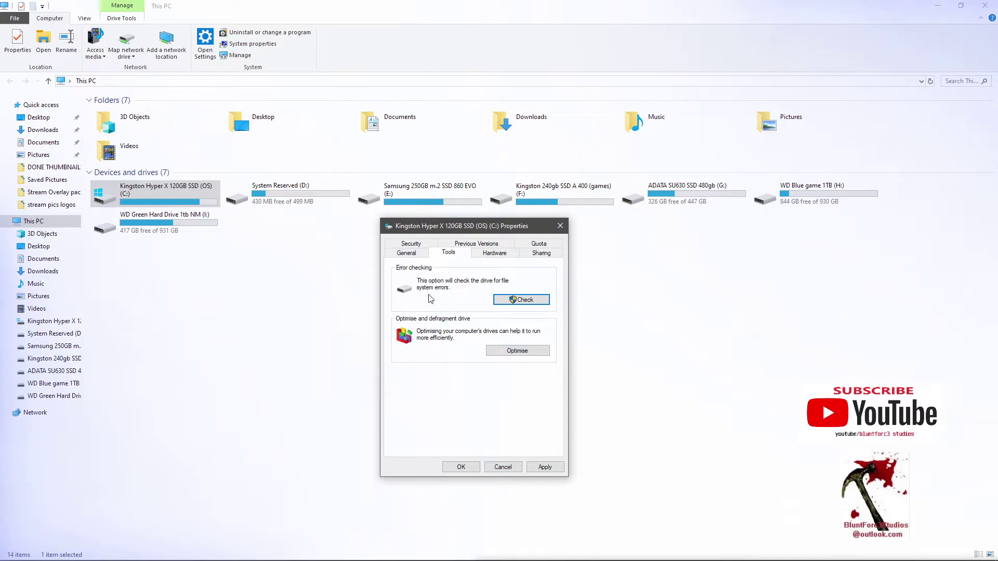
pyautogui.click(520, 301)
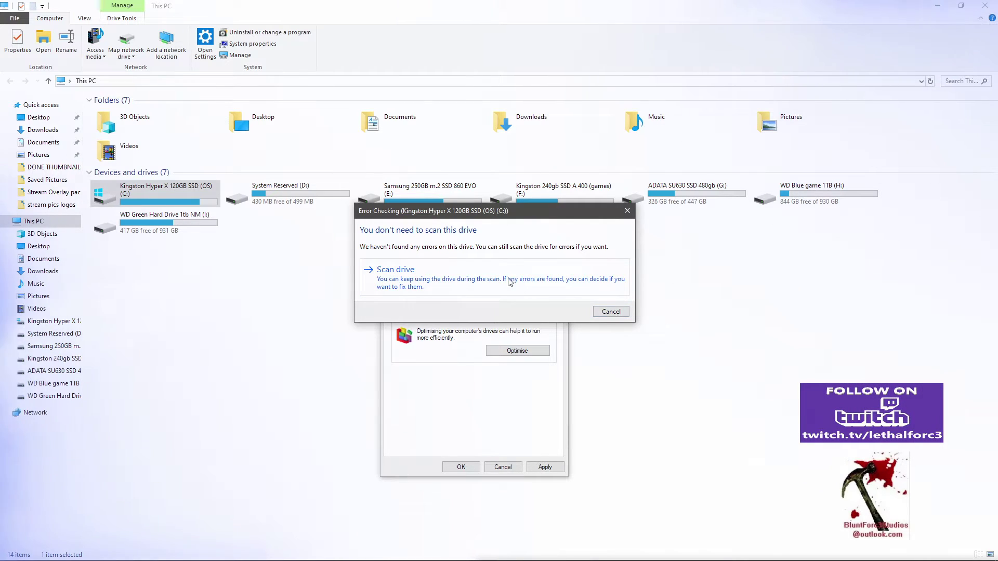
pyautogui.click(429, 277)
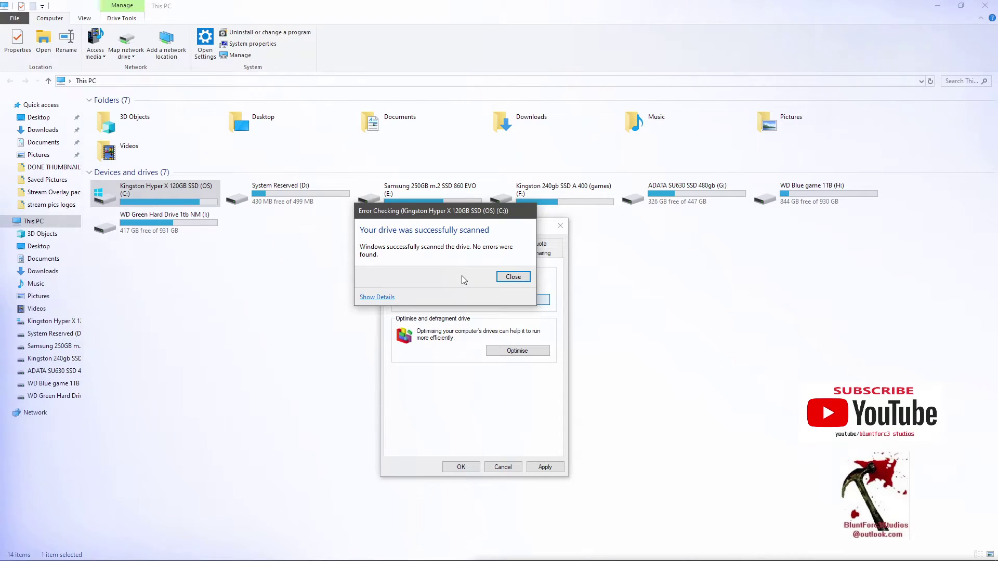
pyautogui.click(513, 279)
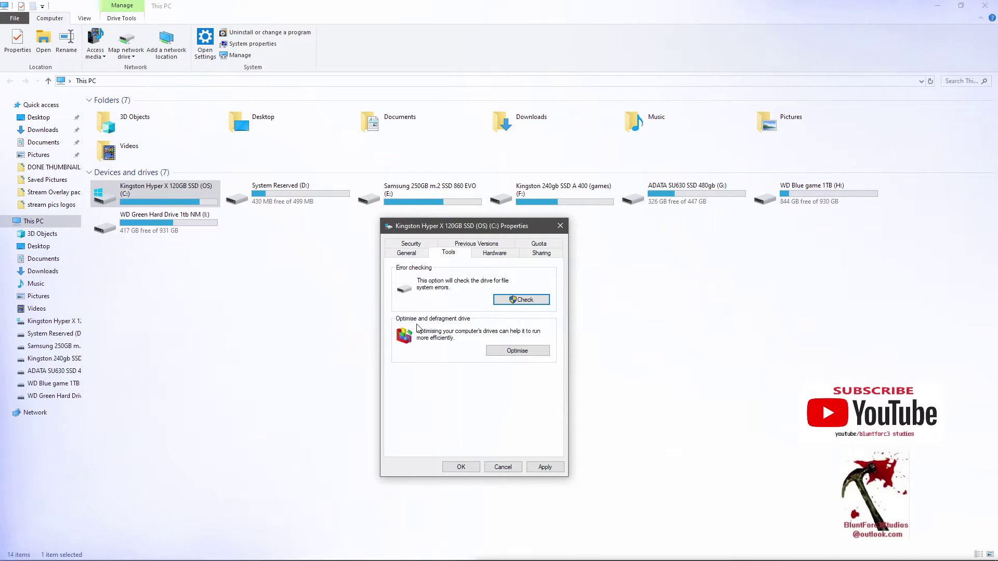
# - Open Optimise Drives from the Tools tab's 'Optimise and defragment drive' section
pyautogui.click(513, 351)
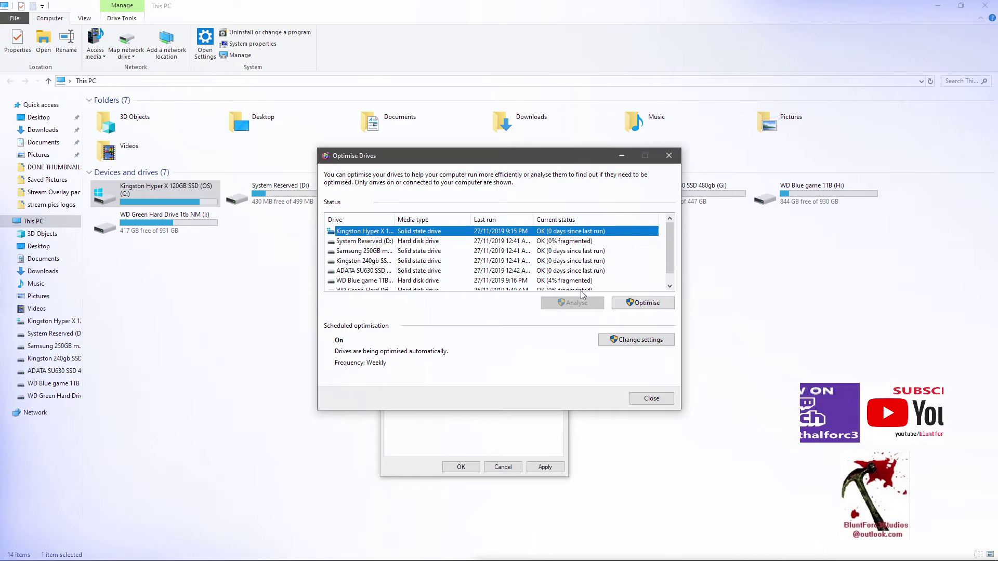
# - Optimise the Kingston C: drive, check the WD drives, and verify the weekly optimisation schedule
pyautogui.click(642, 303)
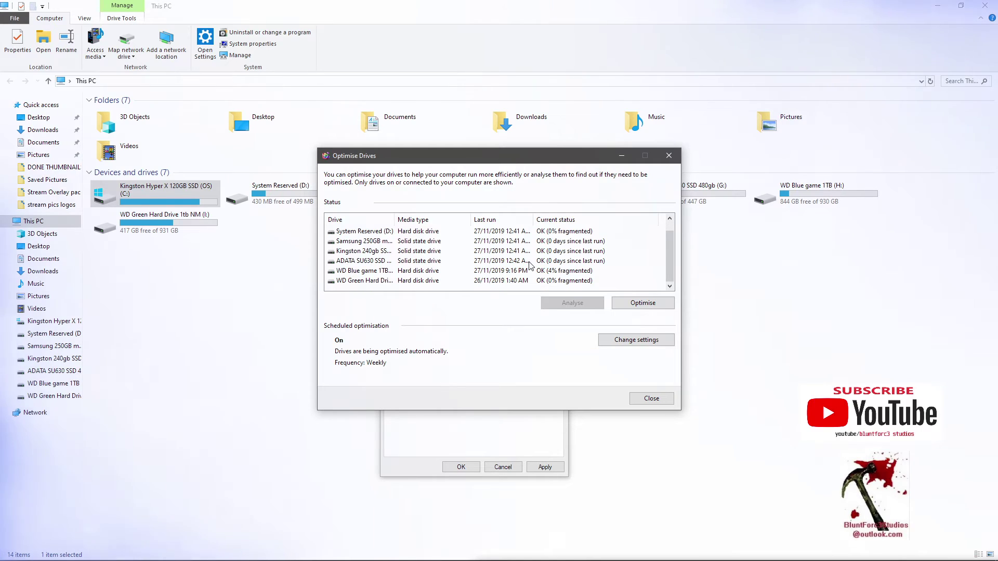
pyautogui.click(375, 289)
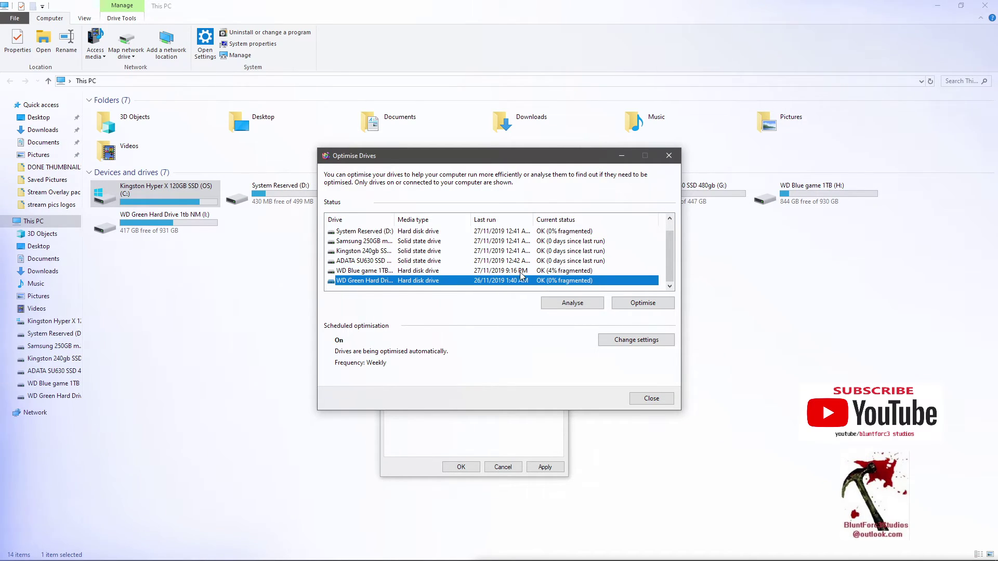
pyautogui.click(556, 270)
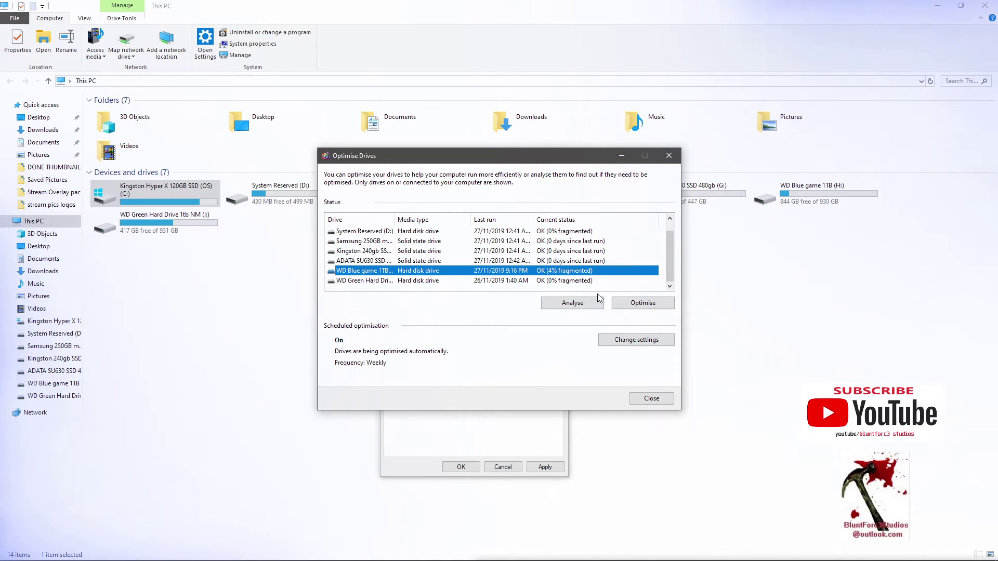
pyautogui.moveTo(666, 273); pyautogui.dragTo(670, 254)
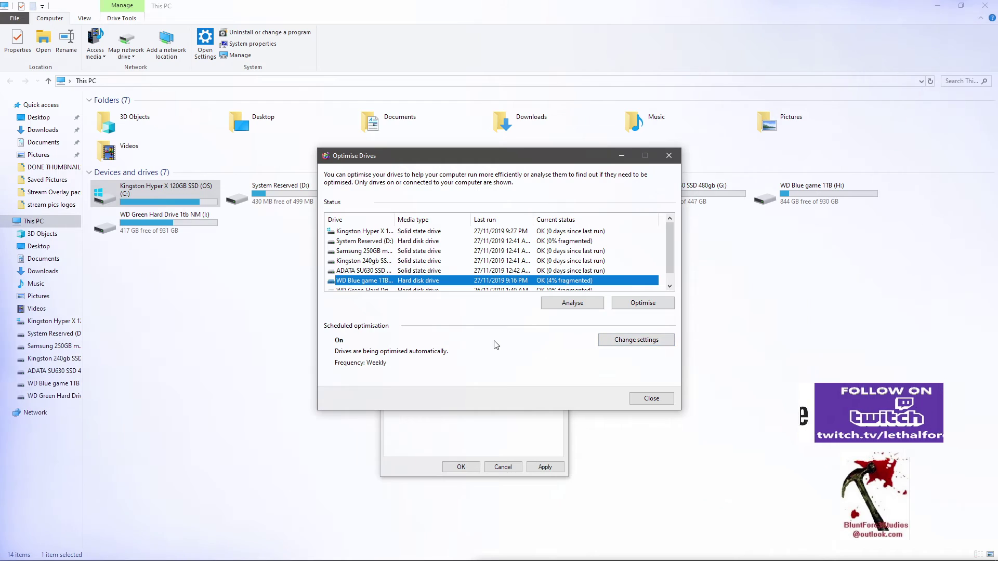
pyautogui.click(622, 343)
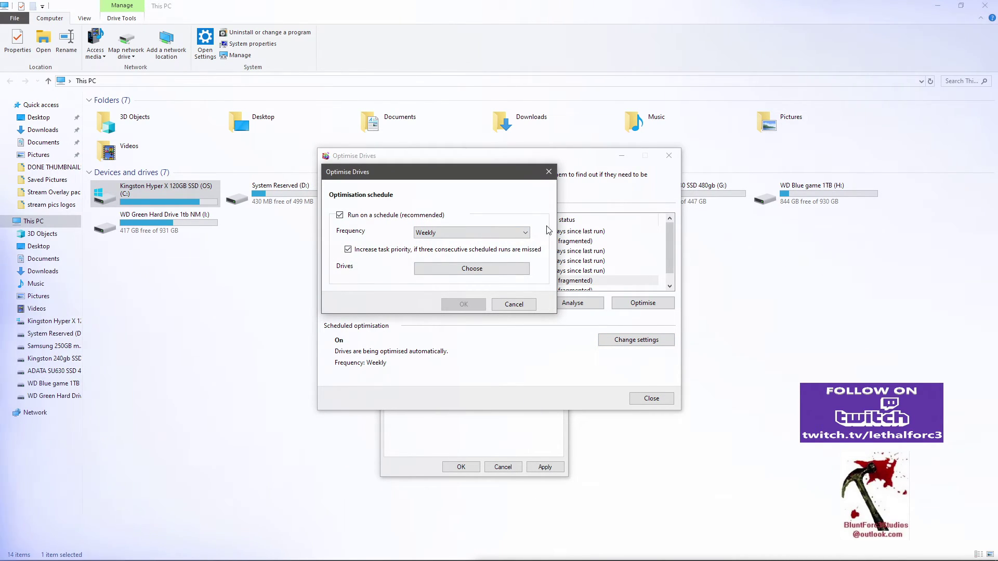
pyautogui.click(548, 171)
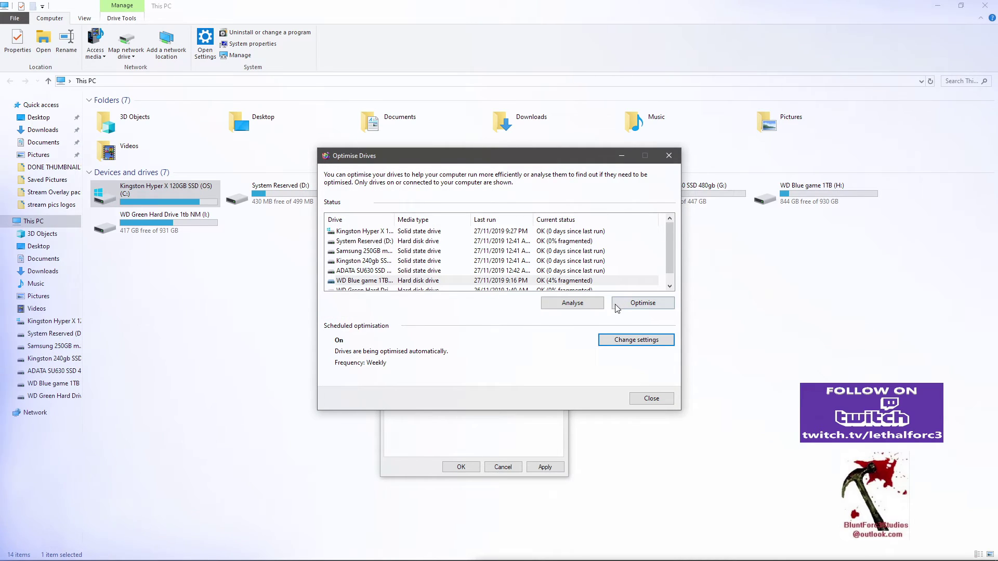